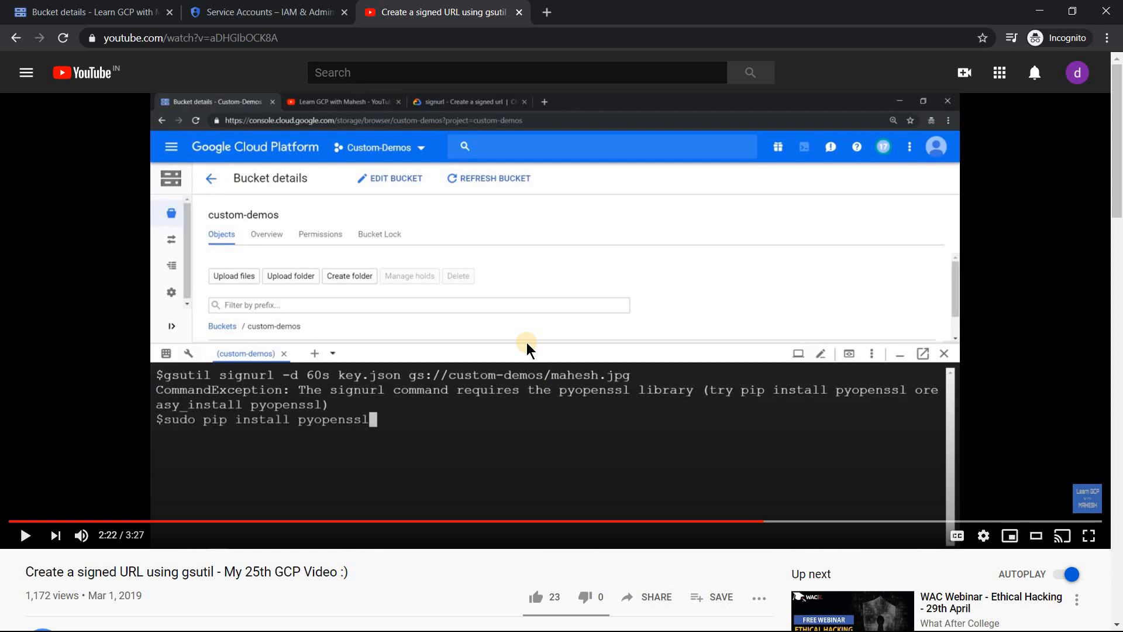
# Return to the learn-gcp-with-mahesh-signurl bucket details and restore the minimized Cloud Shell terminal.
pyautogui.click(111, 18)
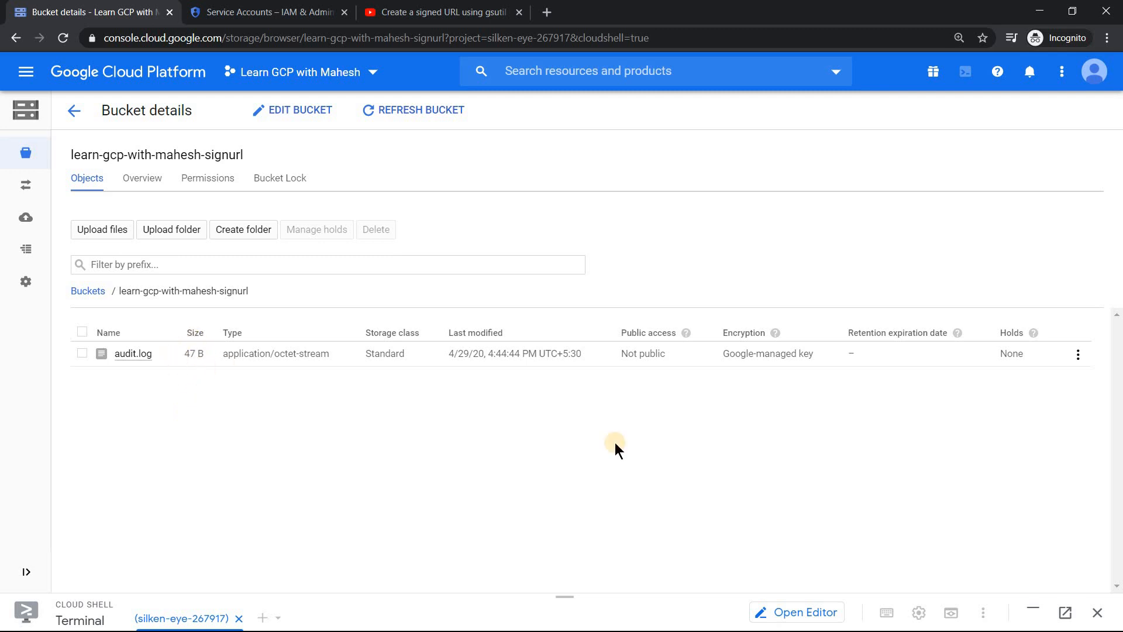
pyautogui.click(1036, 609)
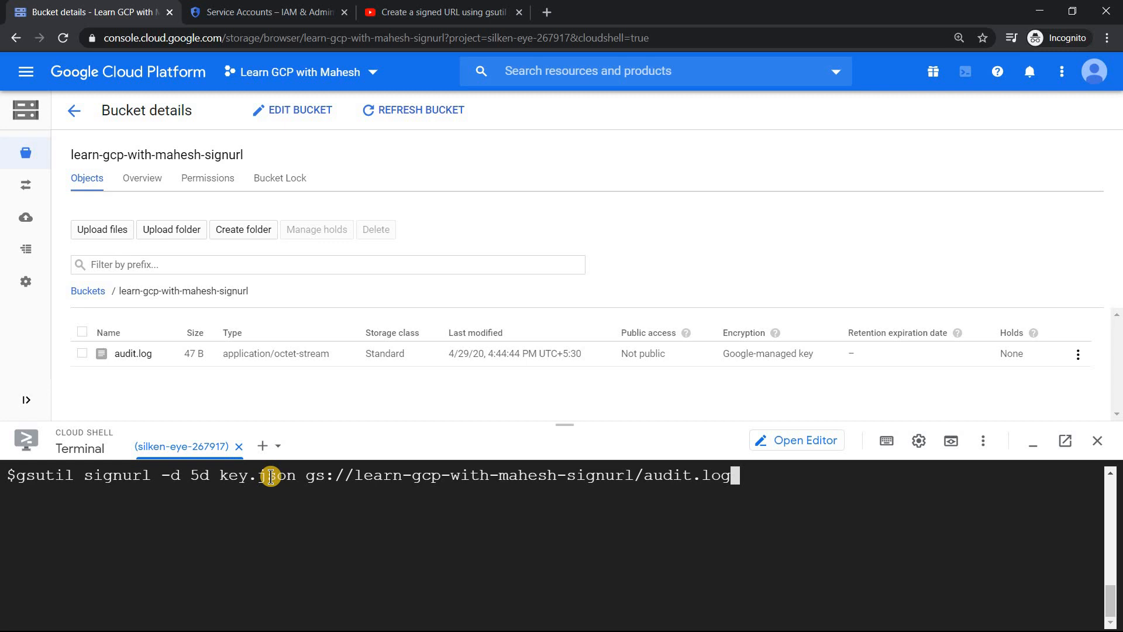
# Create a service account named external-auditors in the Learn GCP with Mahesh project.
pyautogui.click(255, 13)
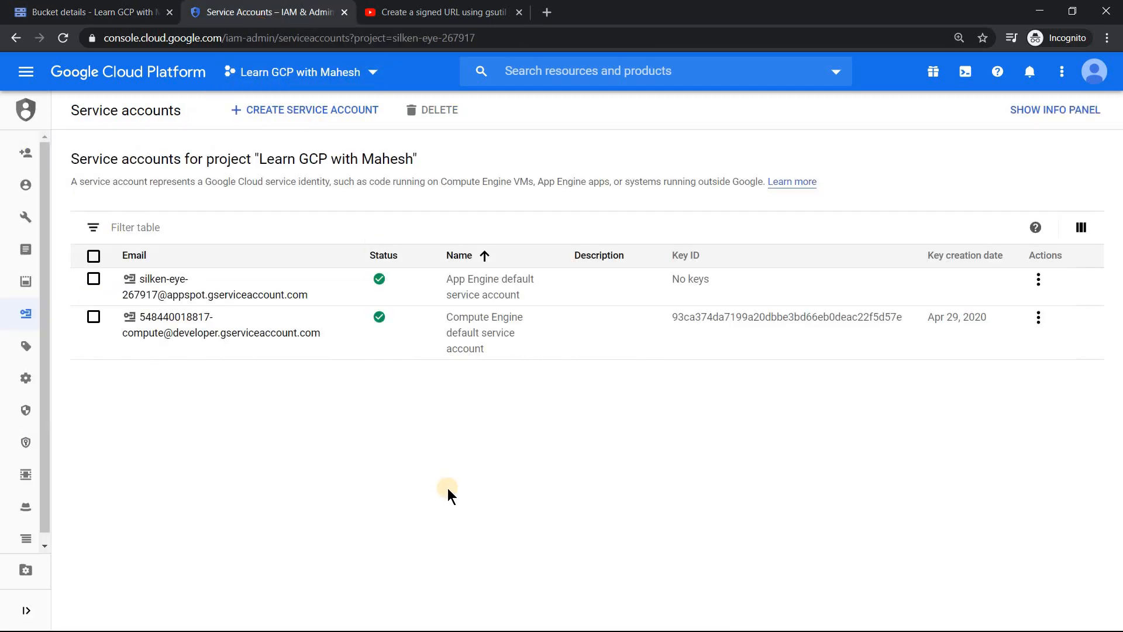
pyautogui.click(349, 112)
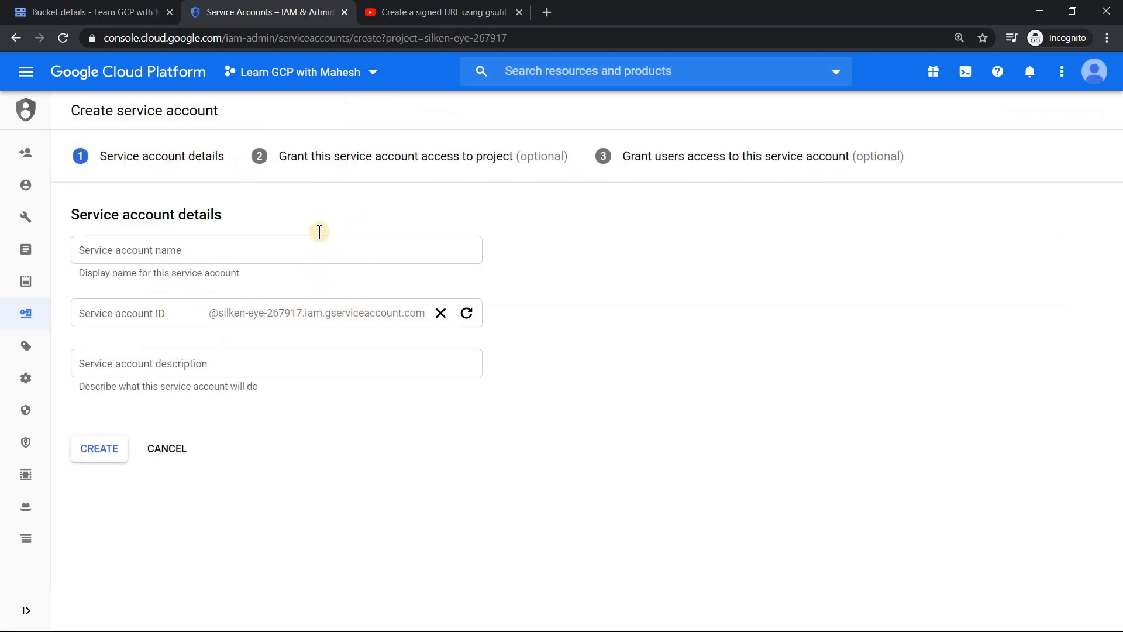
pyautogui.click(321, 253)
pyautogui.write('external-auditors')
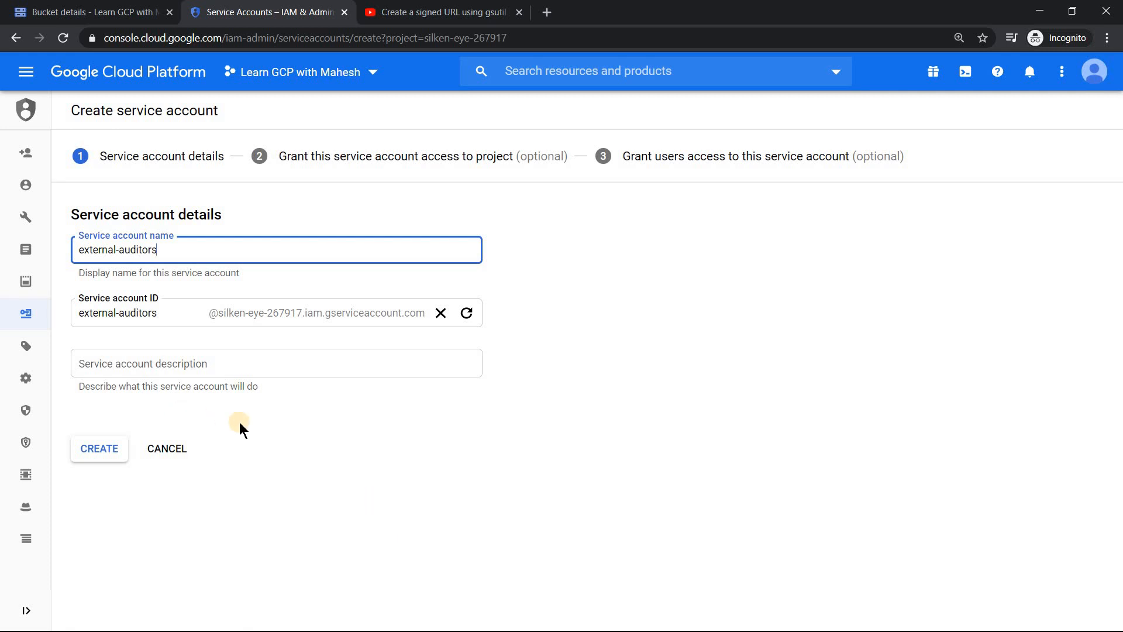
pyautogui.click(119, 450)
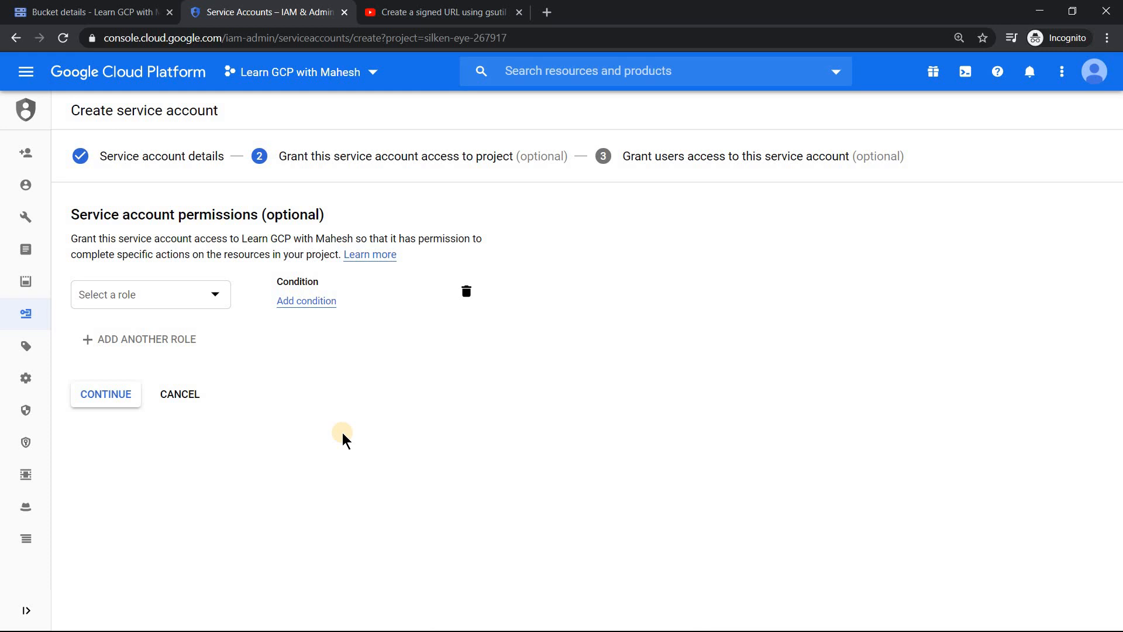
# Grant the new service account the Cloud Storage role Storage Object Admin and continue to the user access stage.
pyautogui.click(215, 296)
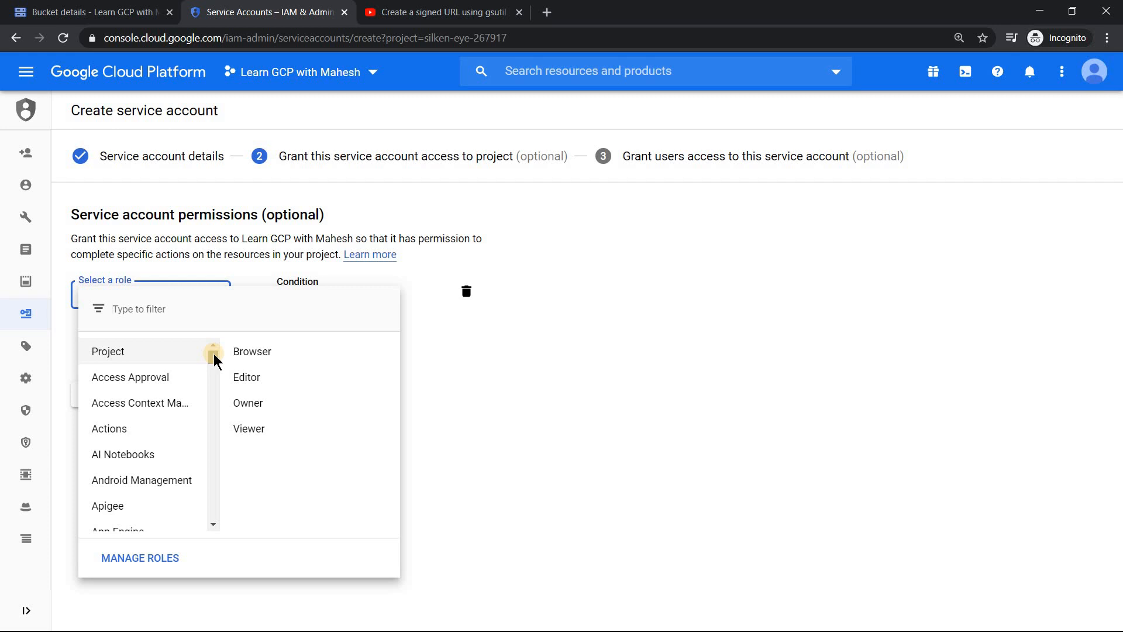
pyautogui.moveTo(213, 358)
pyautogui.mouseDown()
pyautogui.moveTo(213, 414)
pyautogui.moveTo(201, 419)
pyautogui.mouseUp()
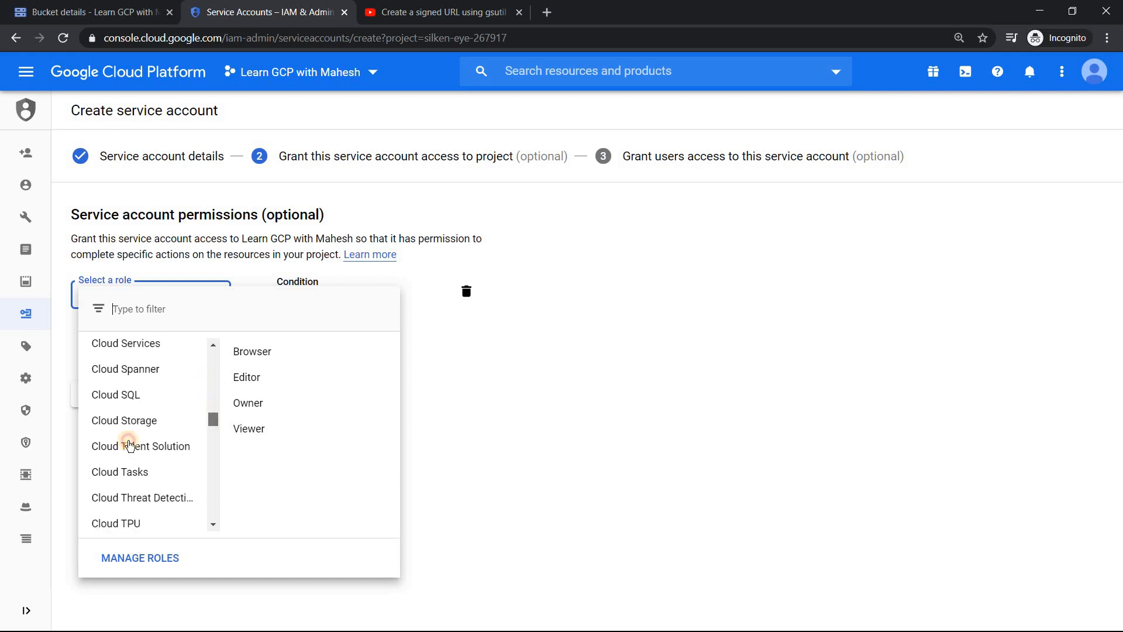
pyautogui.moveTo(130, 419)
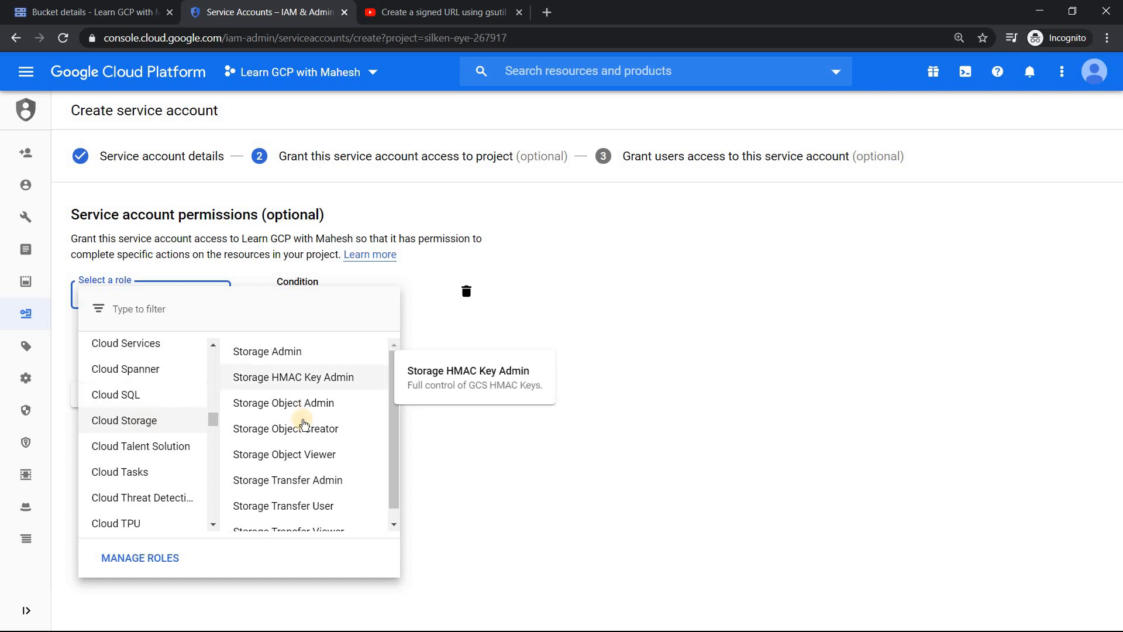
pyautogui.click(313, 404)
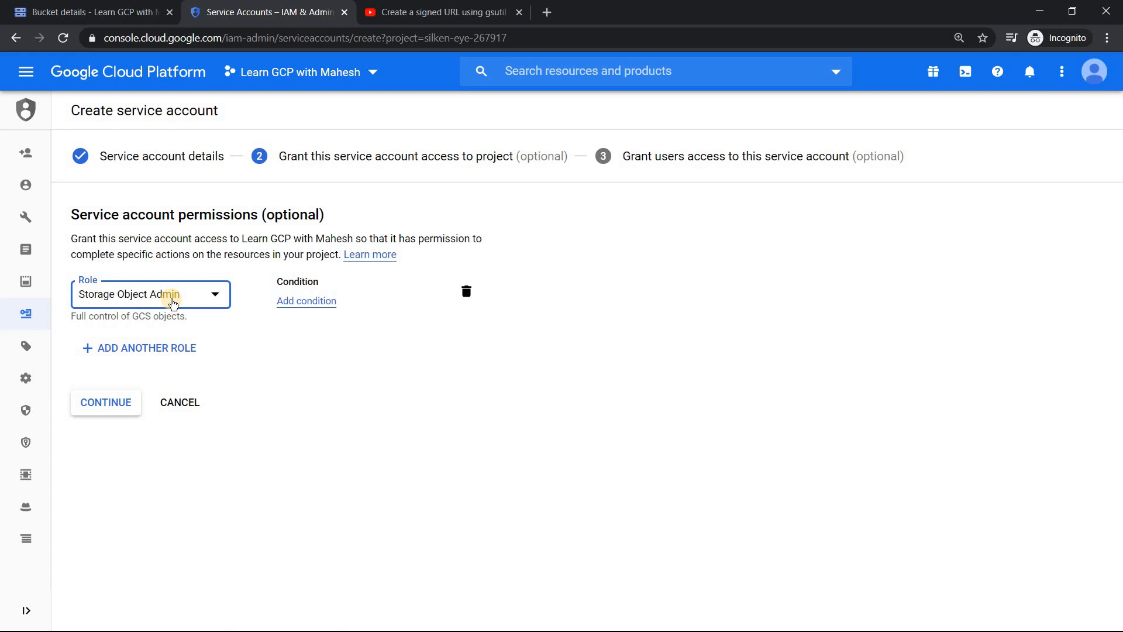
pyautogui.click(112, 409)
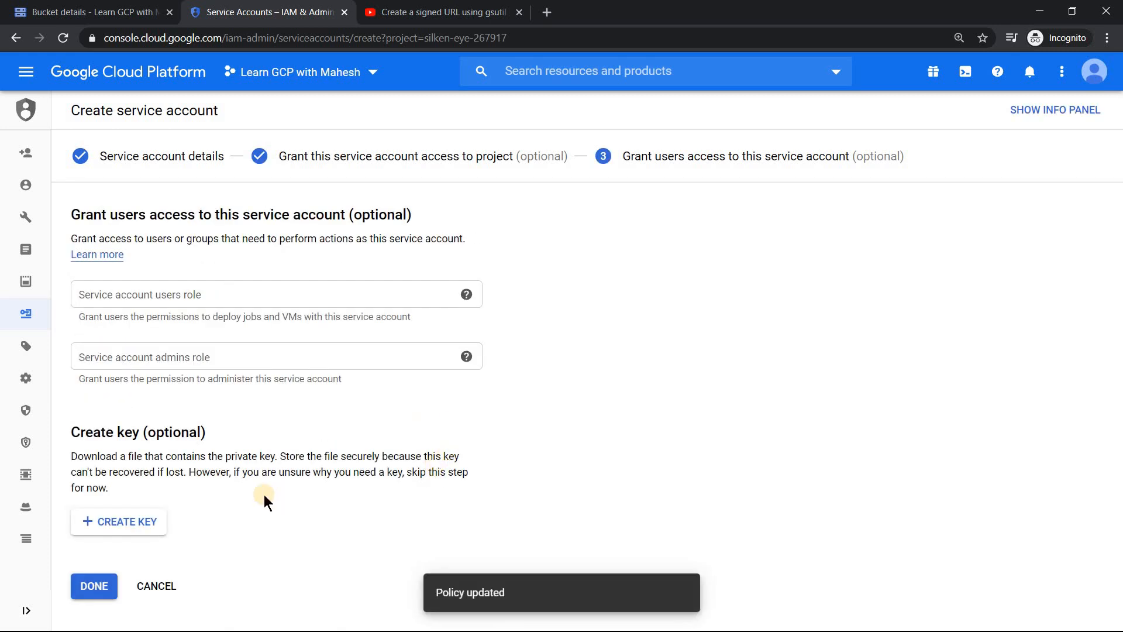
# Create and download a JSON private key for the external-auditors service account, and finish the account setup.
pyautogui.click(132, 525)
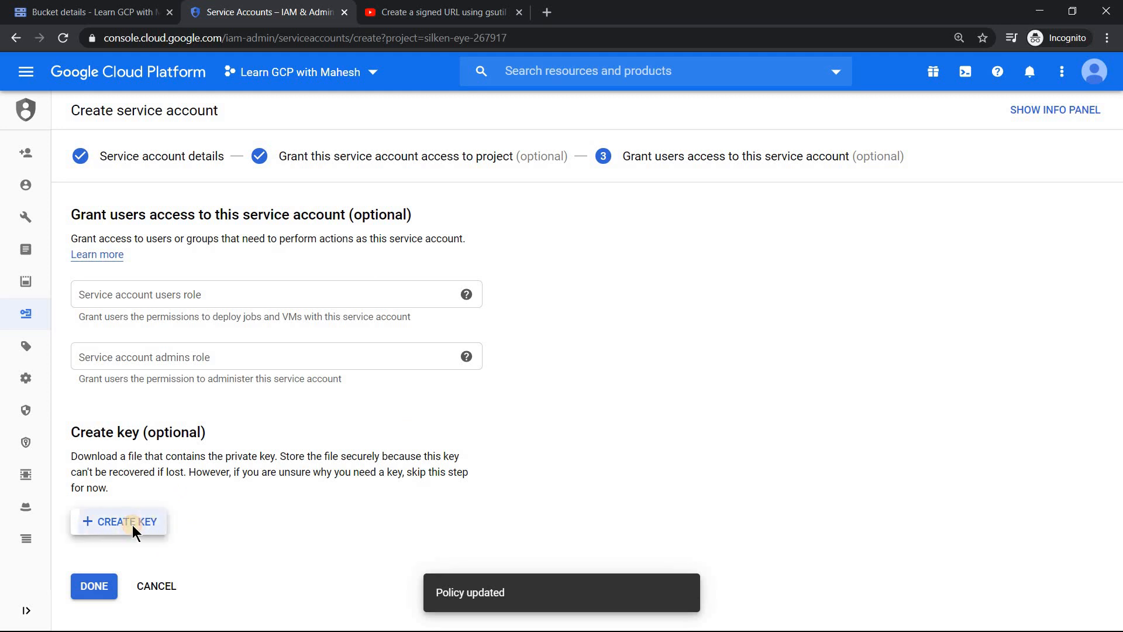
pyautogui.click(709, 313)
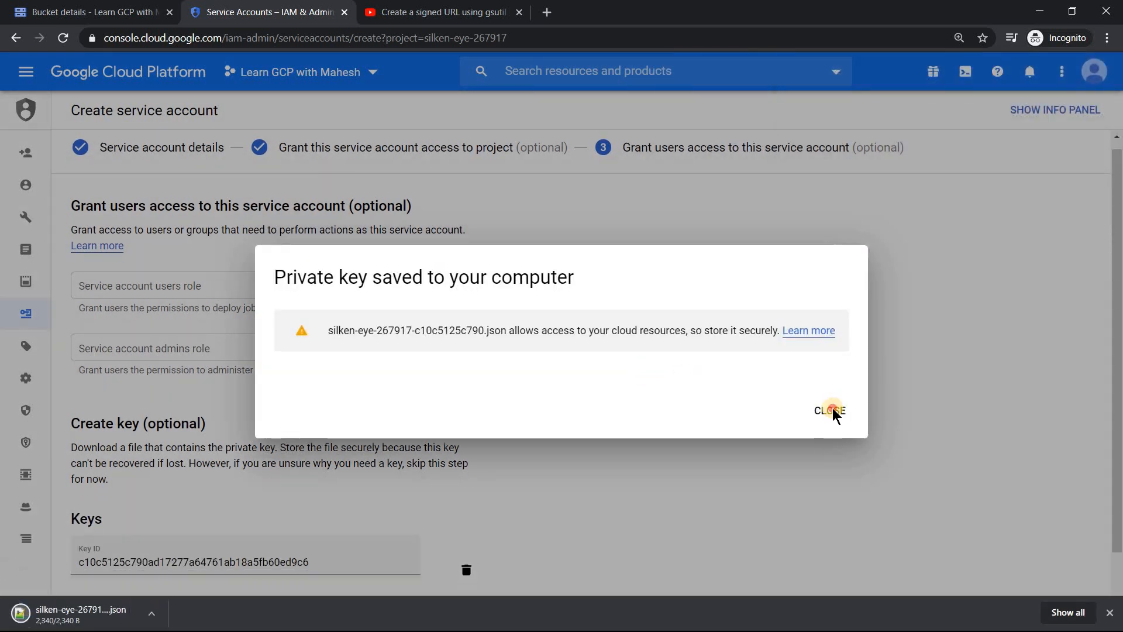
pyautogui.click(827, 393)
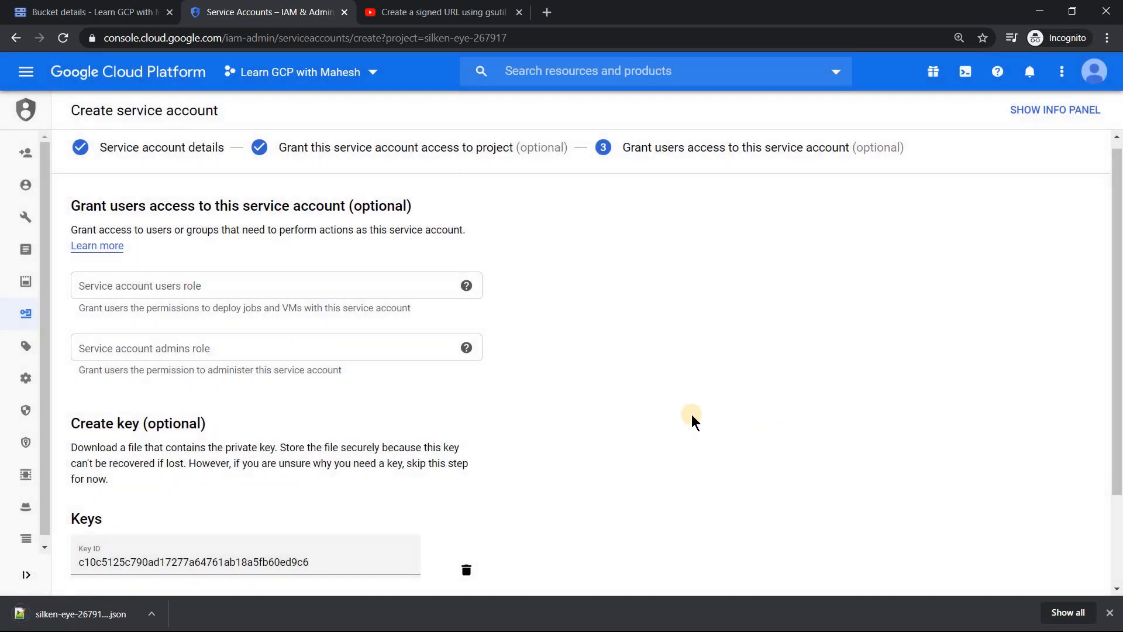
pyautogui.scroll(-2, 264, 529)
pyautogui.click(95, 563)
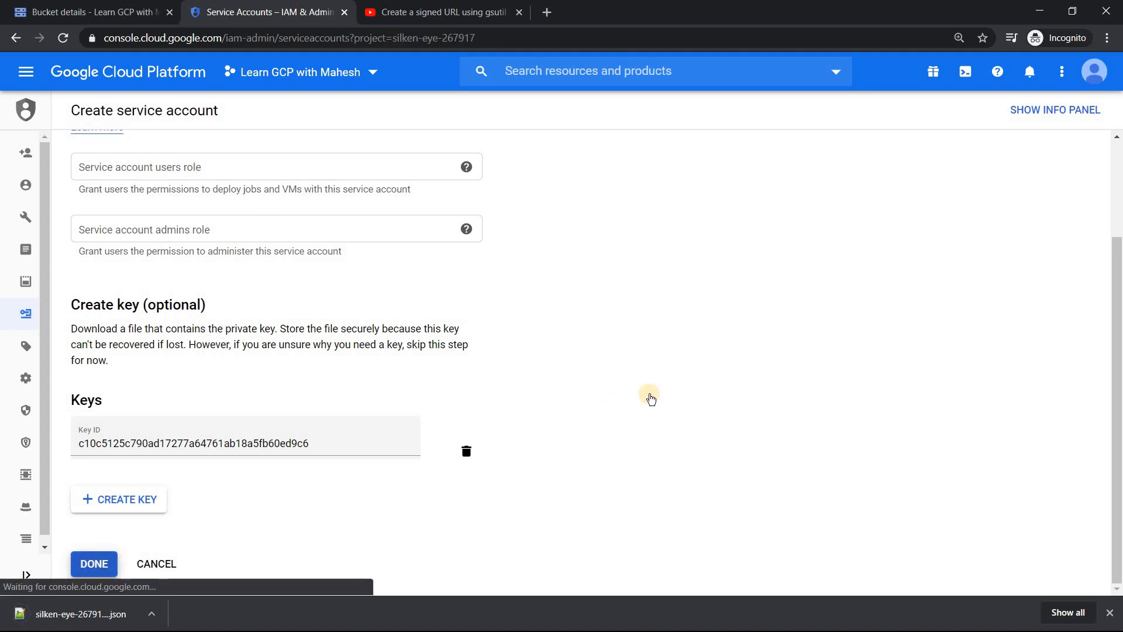
# Upload key.json from the Downloads folder to Cloud Shell on the bucket details page.
pyautogui.click(88, 11)
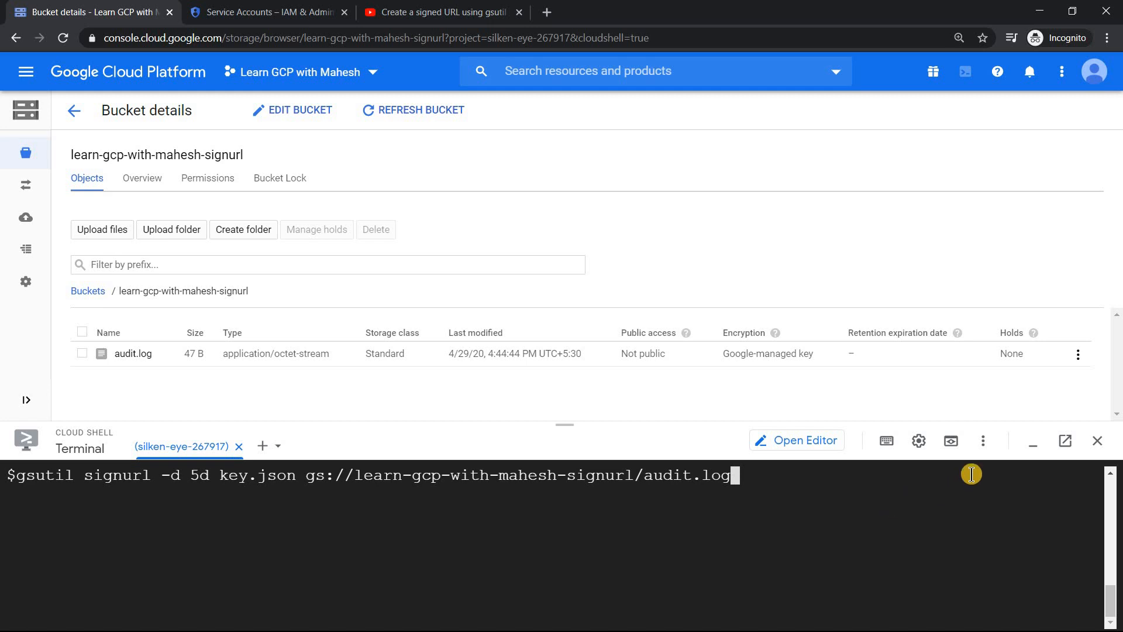
pyautogui.click(985, 440)
pyautogui.click(915, 514)
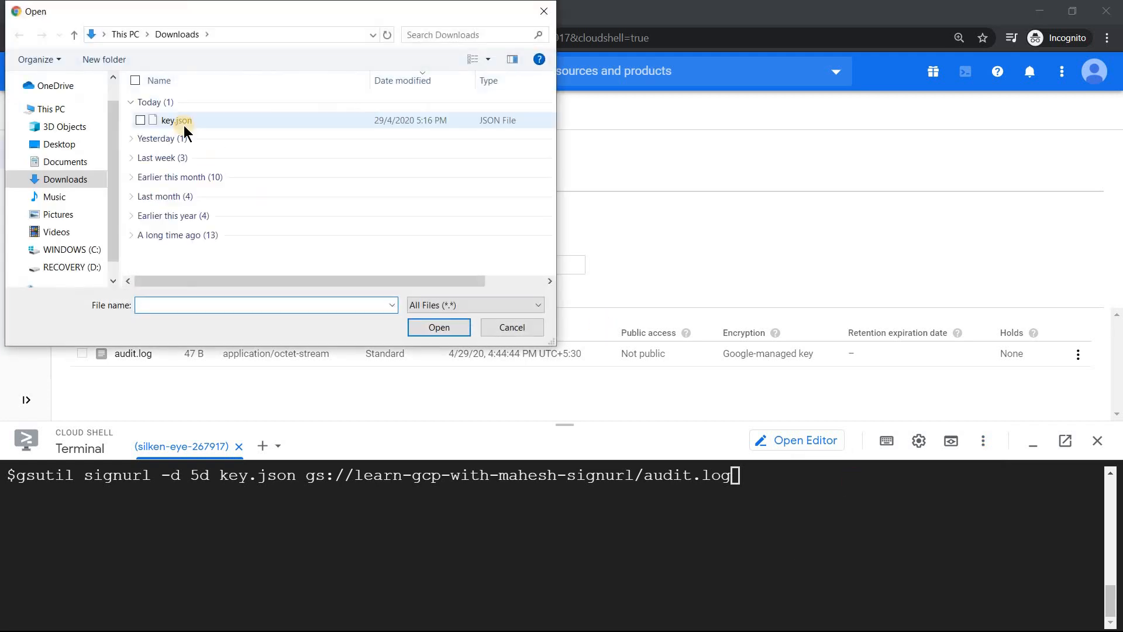
pyautogui.click(175, 120)
pyautogui.click(439, 327)
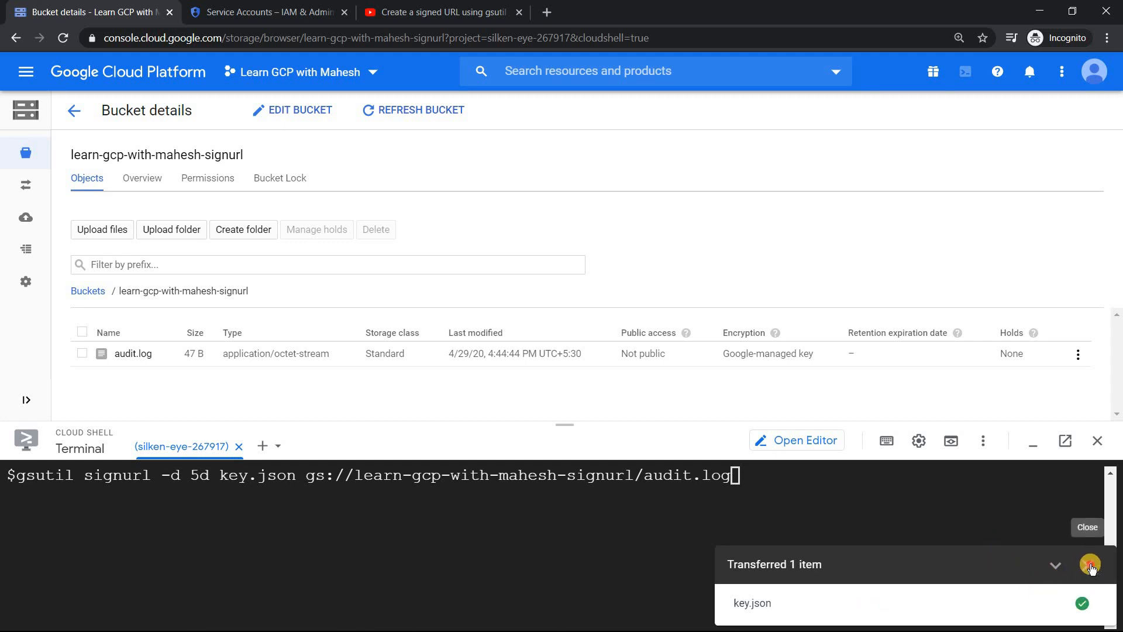
pyautogui.click(1087, 565)
# Enlarge the Cloud Shell terminal, start a second session and list the home directory files with ls.
pyautogui.moveTo(564, 424); pyautogui.dragTo(574, 287)
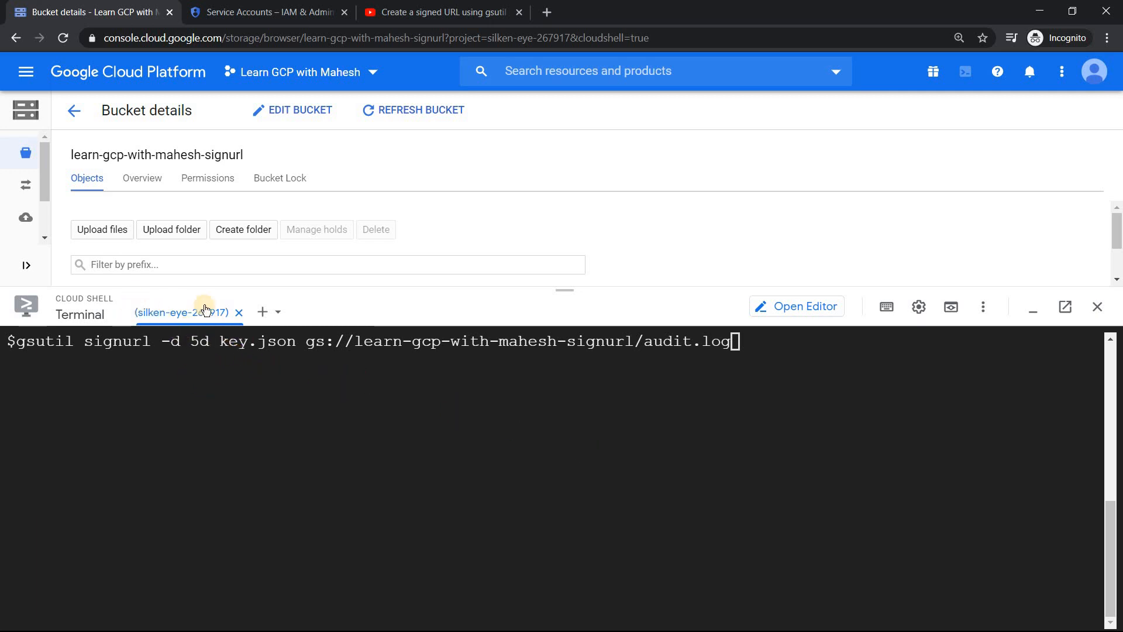
pyautogui.click(262, 312)
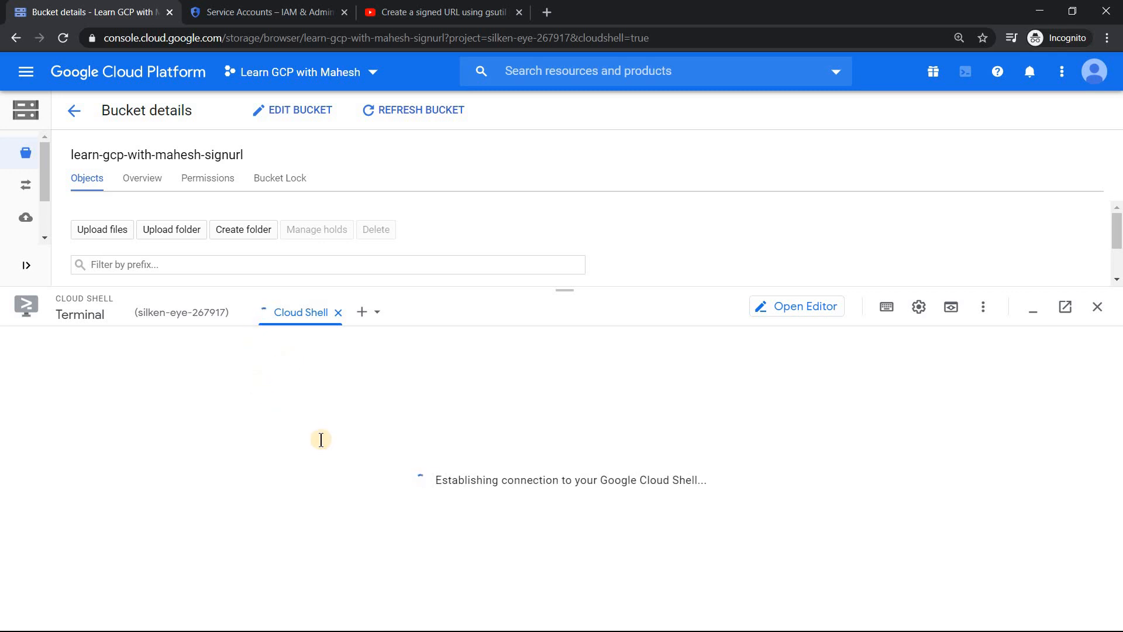
pyautogui.write('ls')
pyautogui.press('Return')
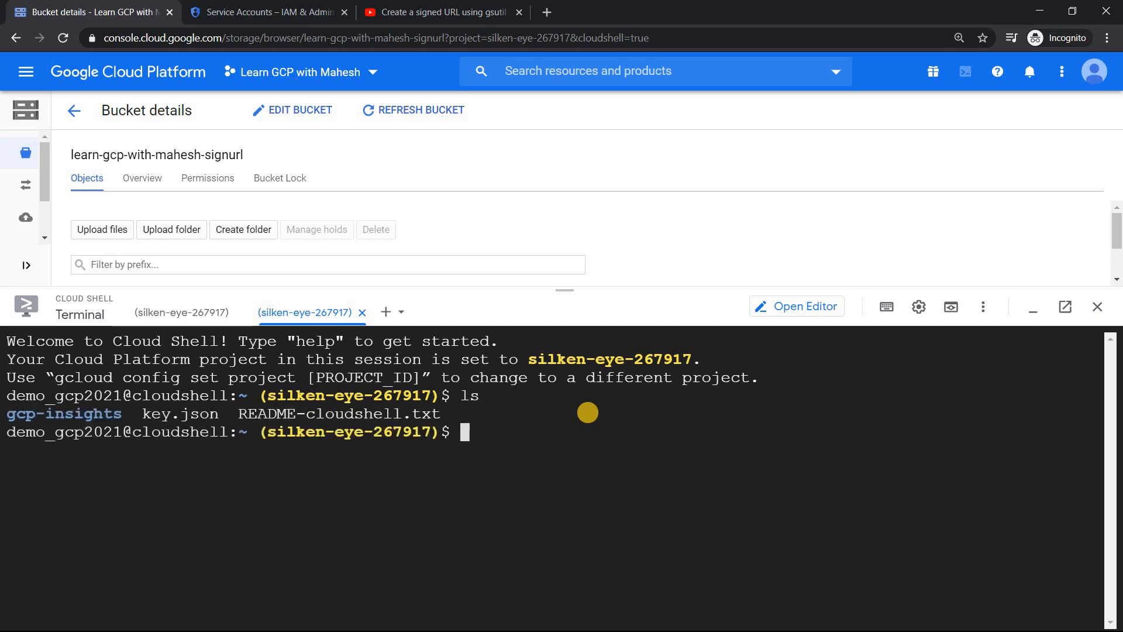
# Print the contents of key.json in the second session with cat and highlight its client_email value.
pyautogui.write('ct')
pyautogui.press('BackSpace')
pyautogui.write('at')
pyautogui.press('BackSpace')
pyautogui.press('BackSpace')
pyautogui.press('BackSpace')
pyautogui.write('at ke')
pyautogui.press('Tab')
pyautogui.press('Return')
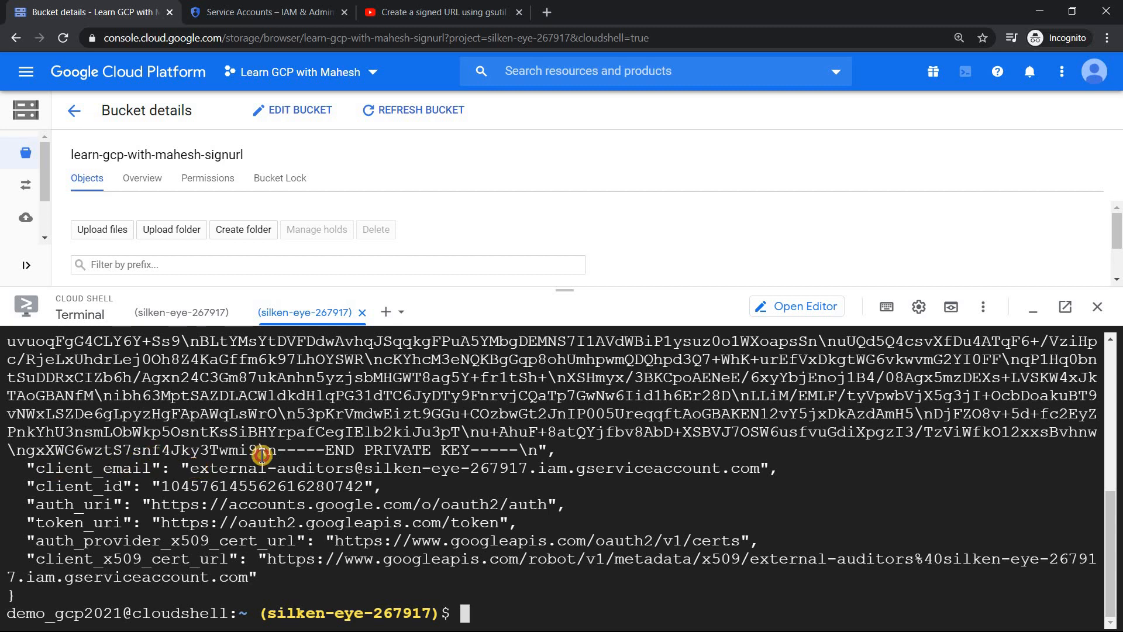
pyautogui.moveTo(191, 468); pyautogui.dragTo(325, 450)
pyautogui.moveTo(394, 457); pyautogui.dragTo(538, 478)
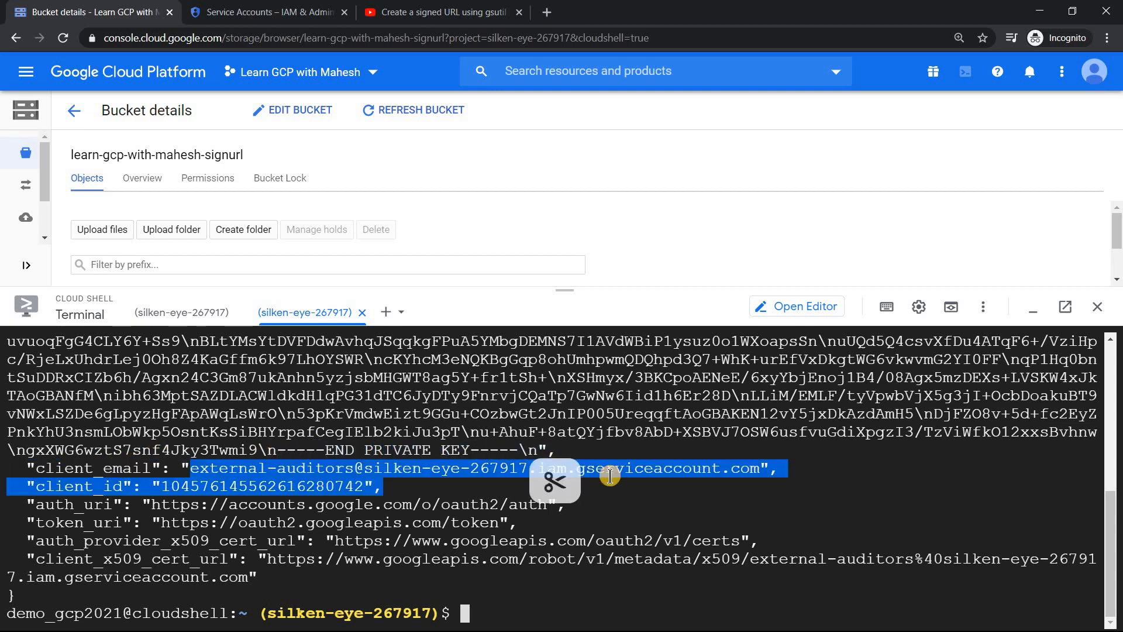
# Run gsutil signurl -d 5d key.json gs://learn-gcp-with-mahesh-signurl/audit.log in the first Cloud Shell session, after checking the pyopenssl installation in the YouTube video.
pyautogui.click(179, 311)
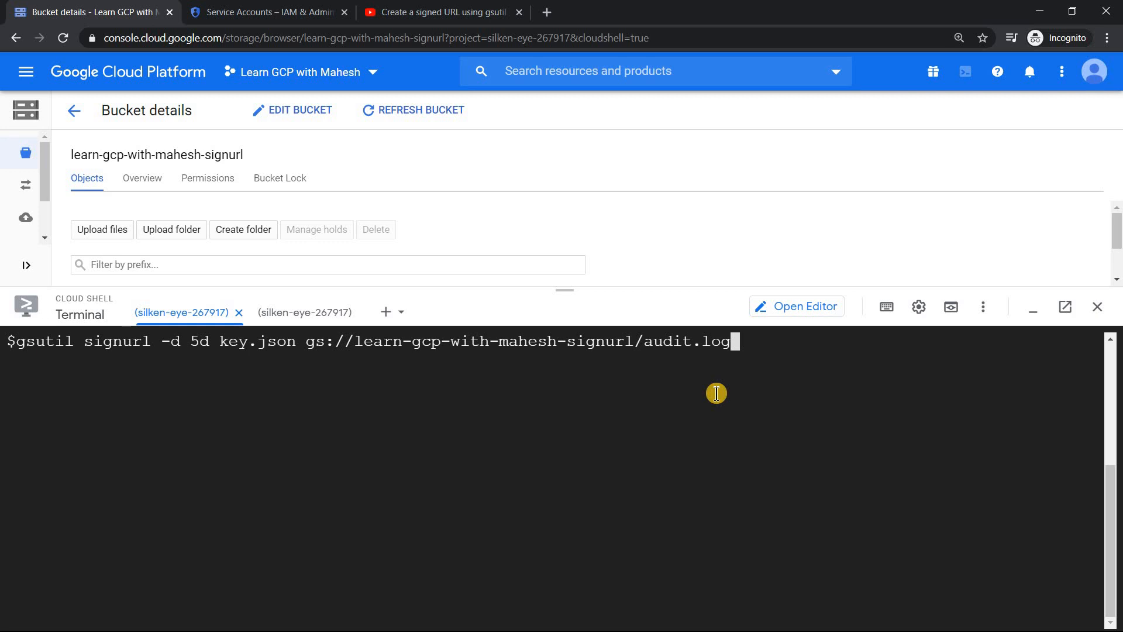
pyautogui.click(446, 11)
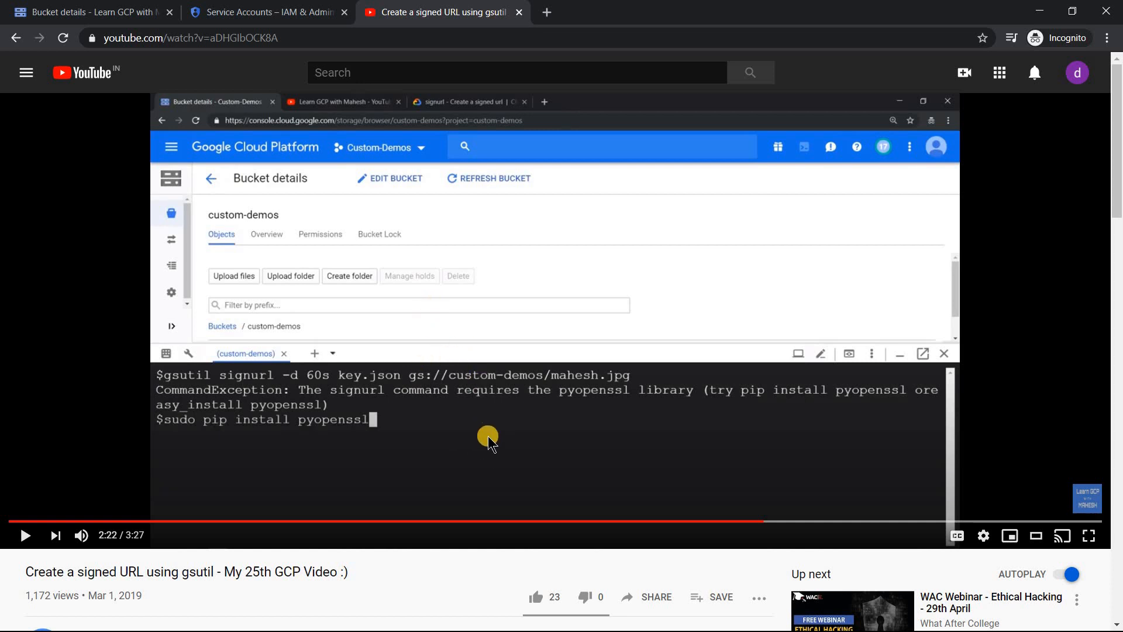
pyautogui.click(113, 12)
pyautogui.press('Return')
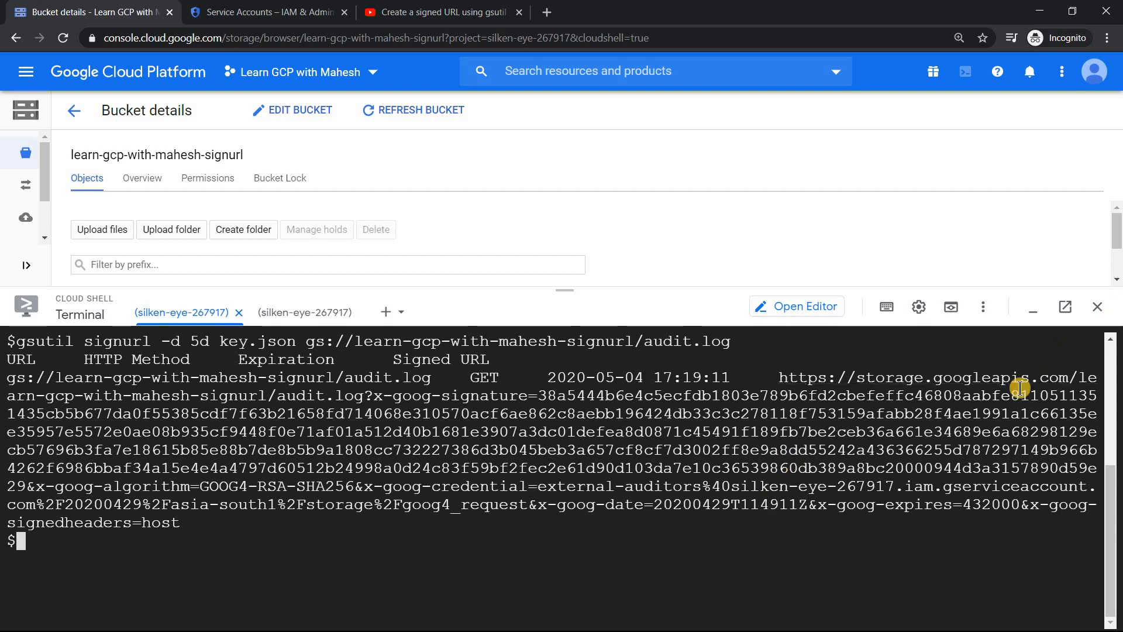
# Download audit.log through the generated signed URL, open the file to check its text, and close it.
pyautogui.click(957, 376)
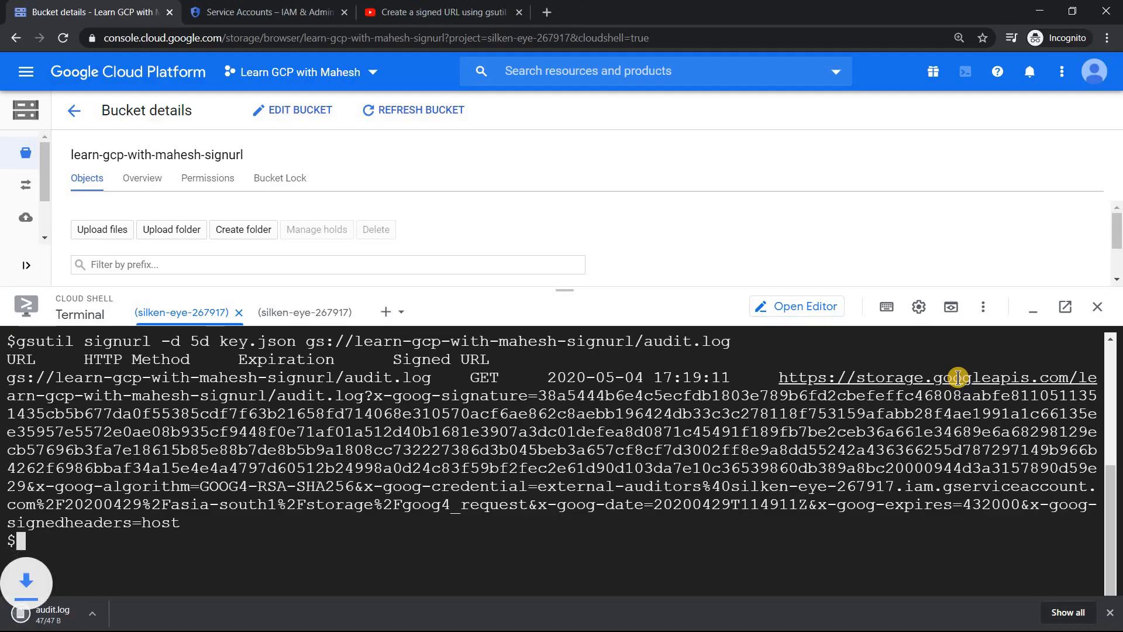
pyautogui.click(99, 611)
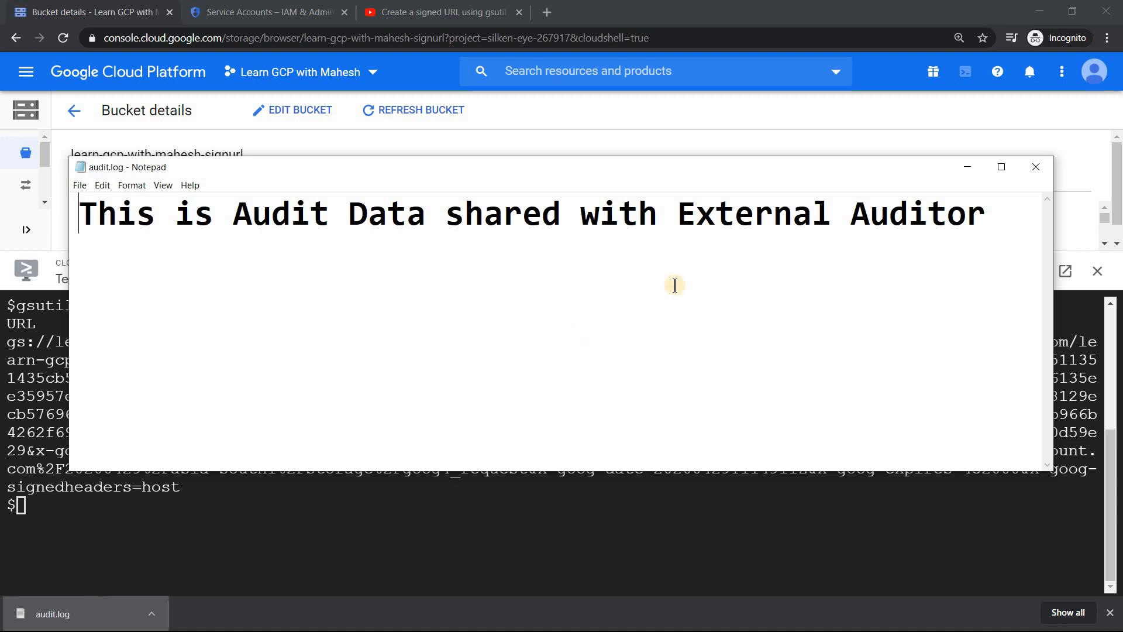
pyautogui.click(1043, 168)
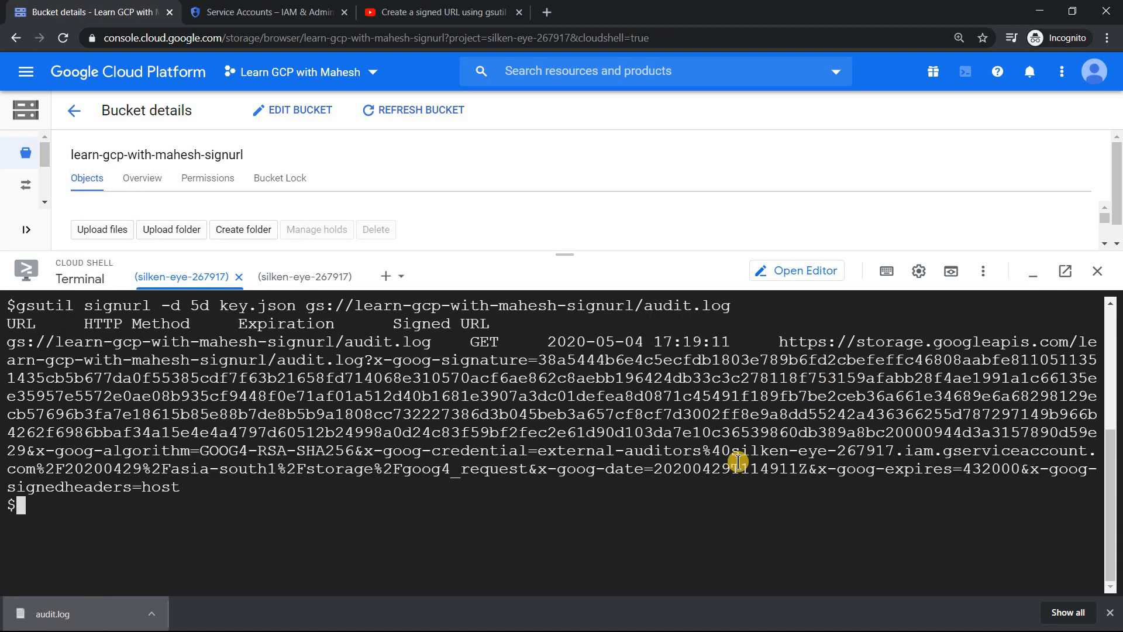
pyautogui.moveTo(565, 256); pyautogui.dragTo(567, 175)
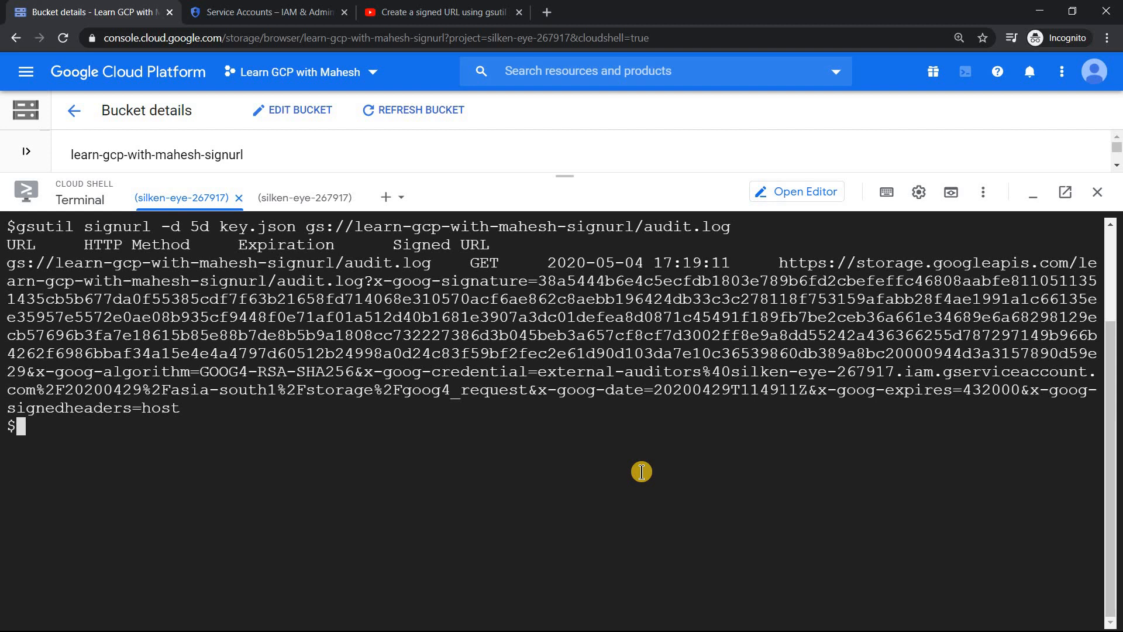
pyautogui.hotkey('alt', 'Tab')
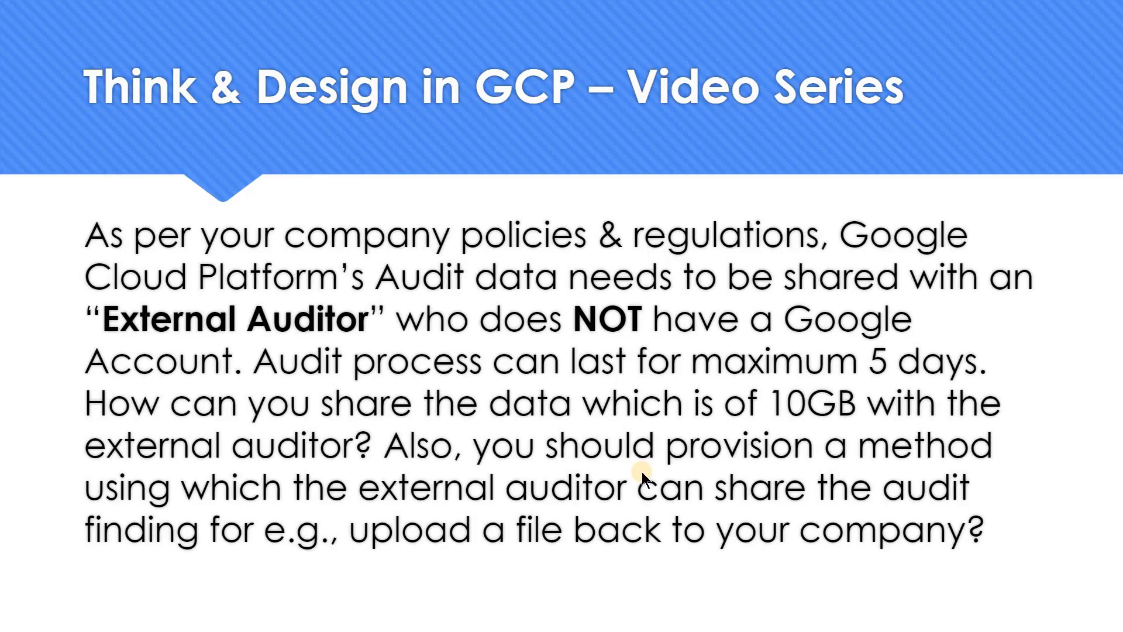
pyautogui.click(593, 366)
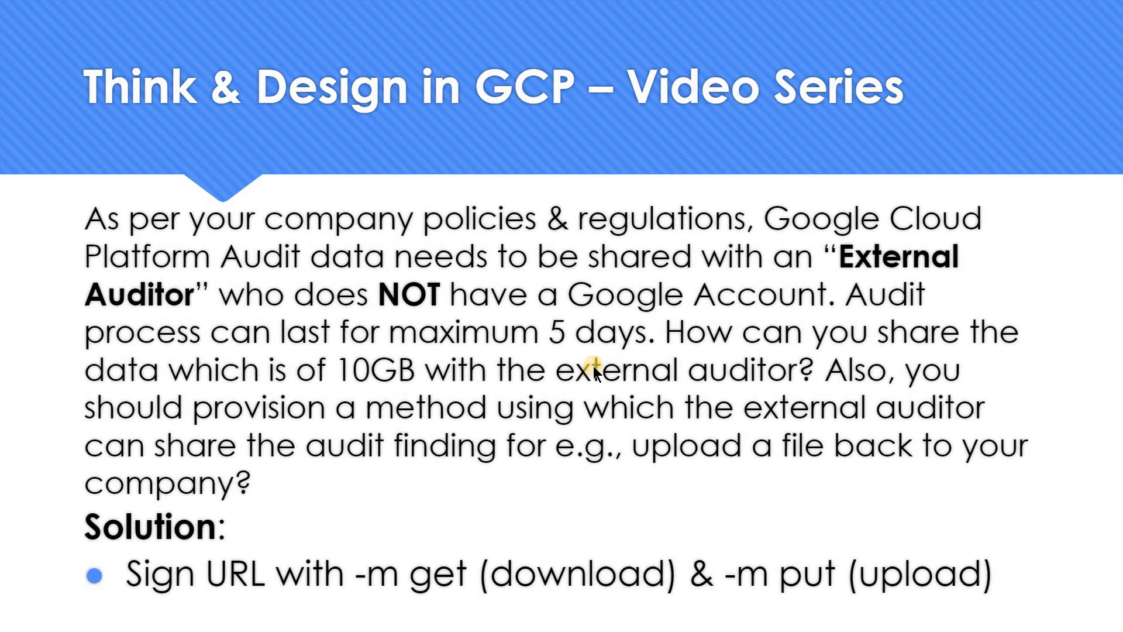